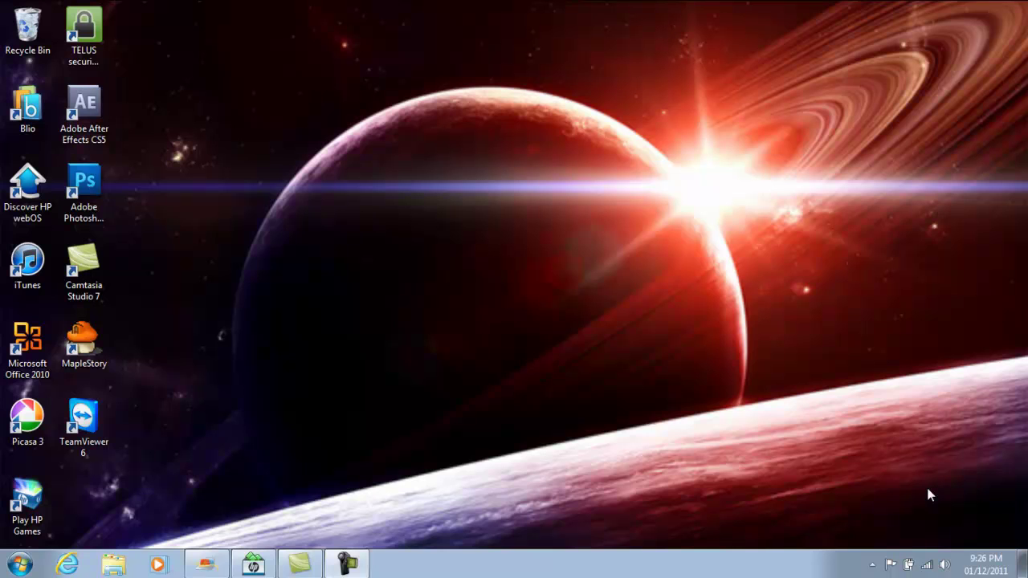
Step: Open Notepad and paste the copied fake-virus shutdown message script into the blank document
click(20, 566)
click(54, 232)
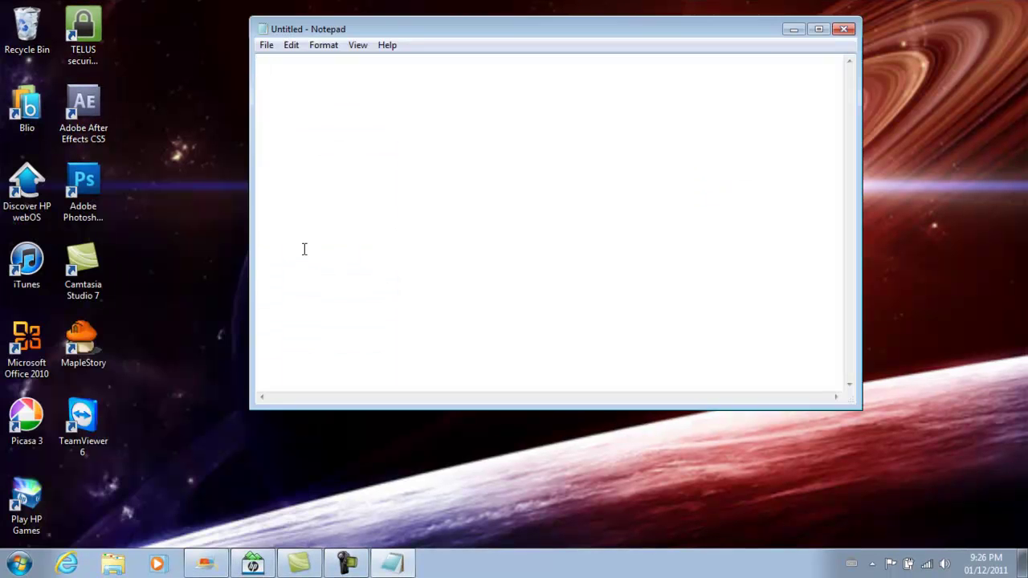
right_click(545, 104)
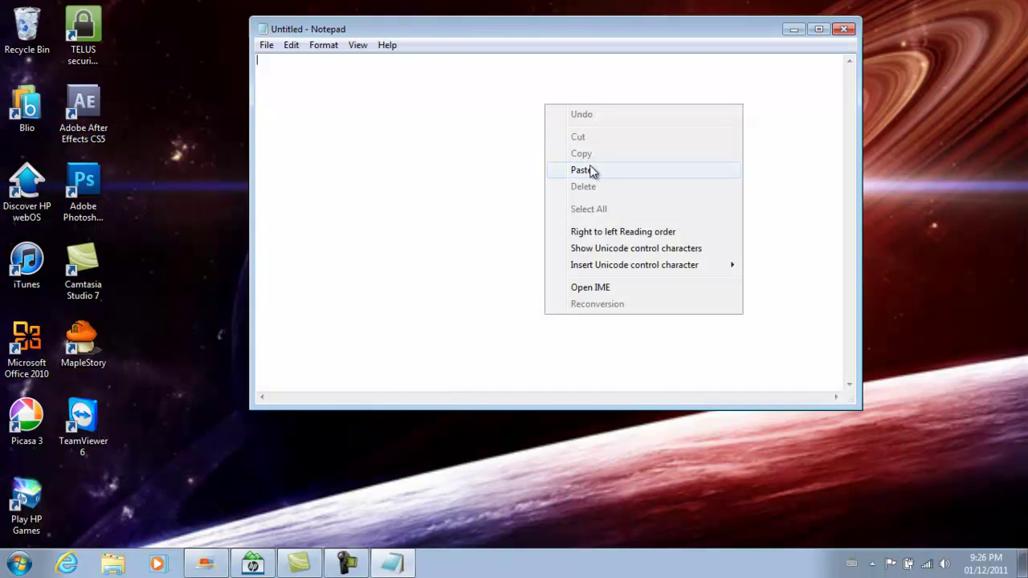
click(589, 167)
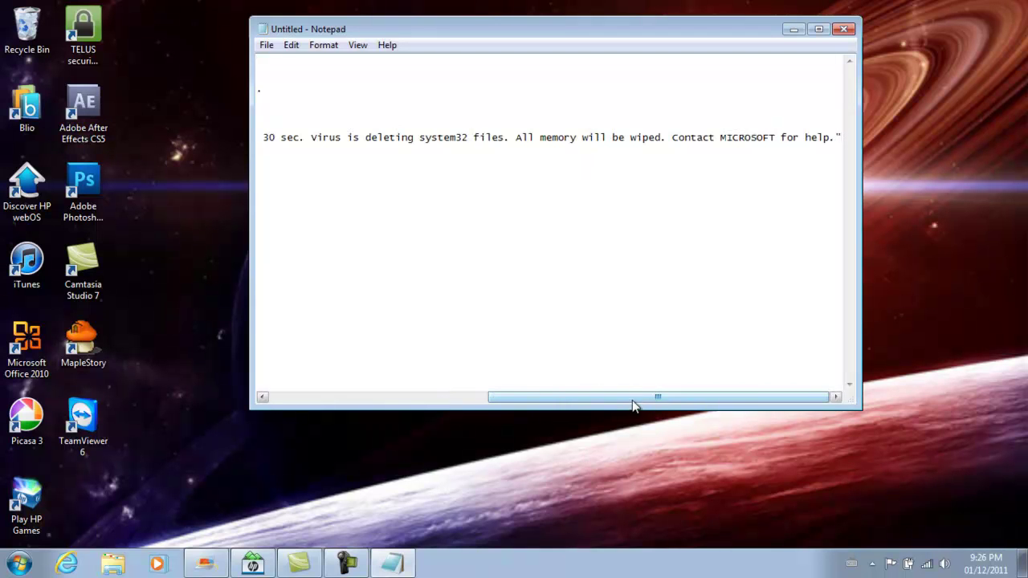
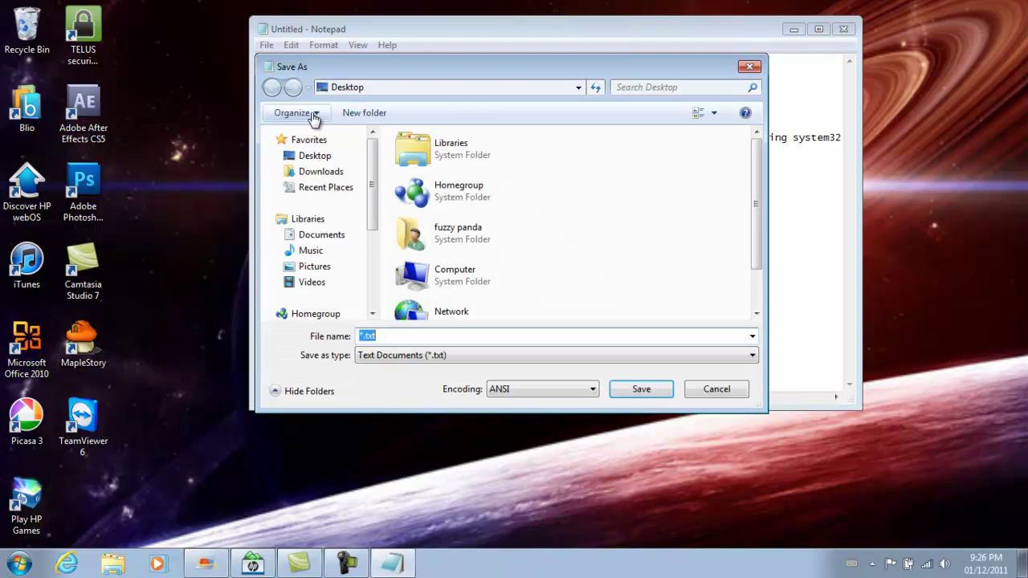
Step: Save the script to the desktop as .bat and reposition the batch file's icon on the desktop
text(.)
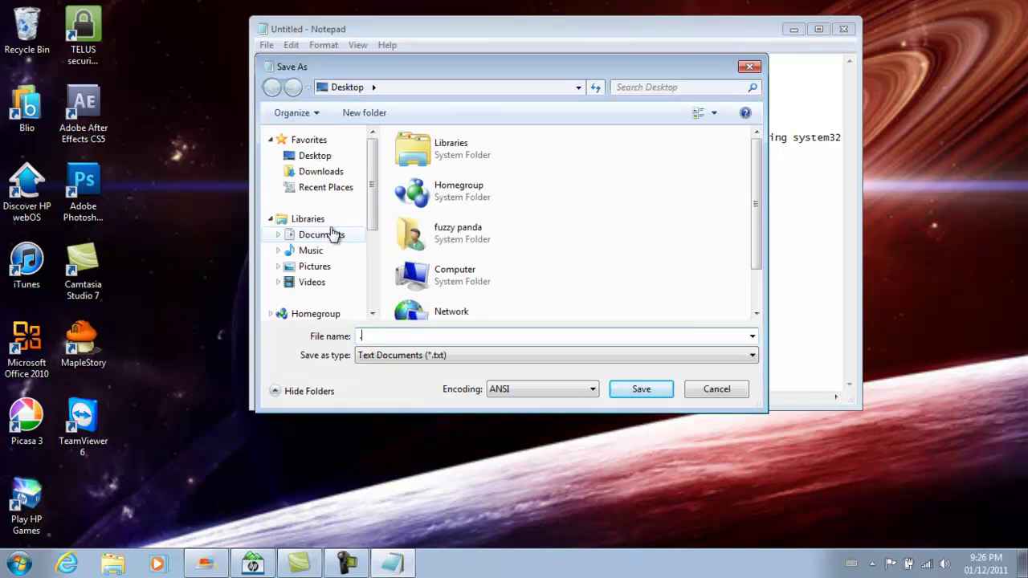
text(bat)
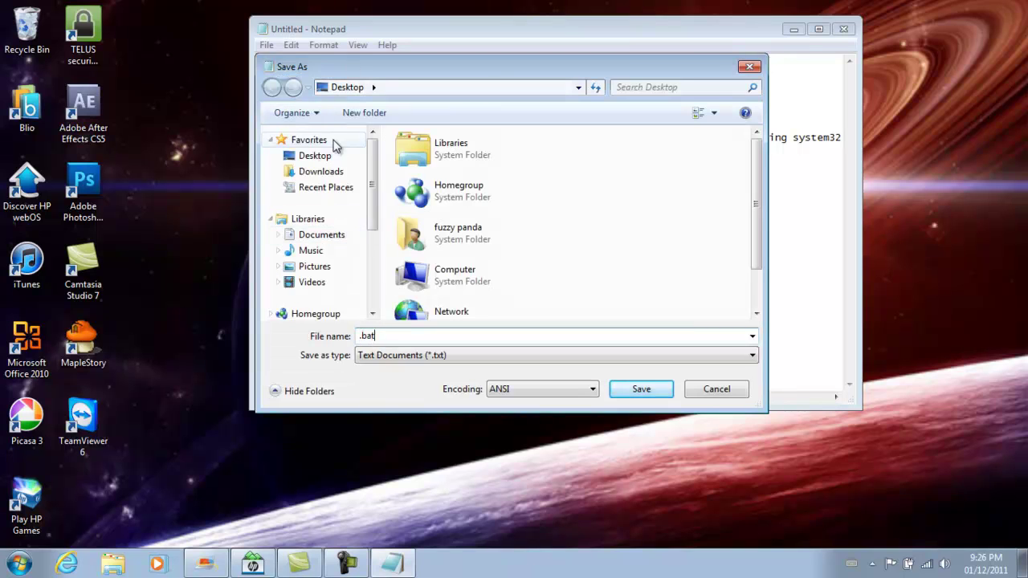
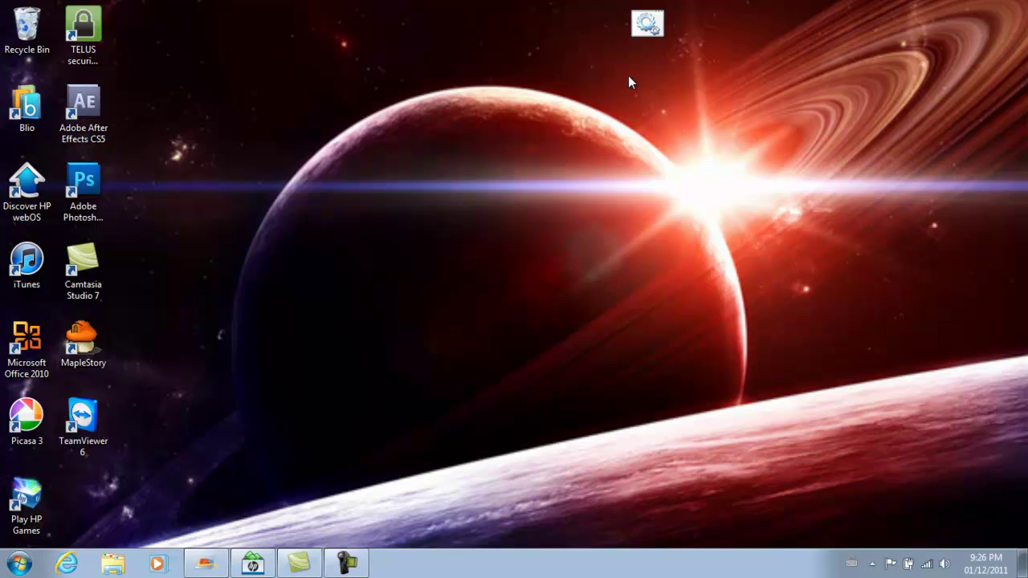
drag(642, 30, 371, 109)
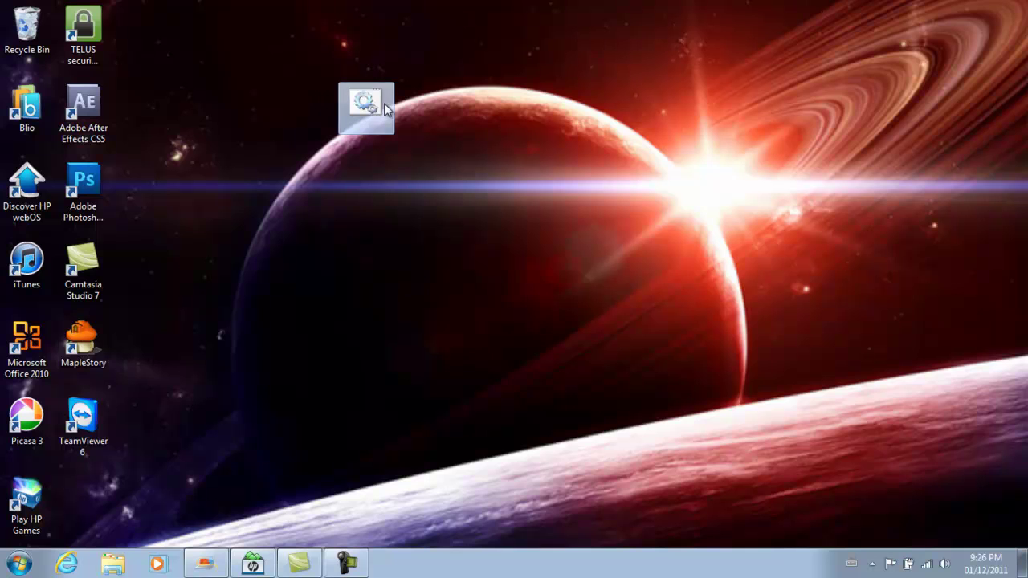
drag(385, 110, 609, 105)
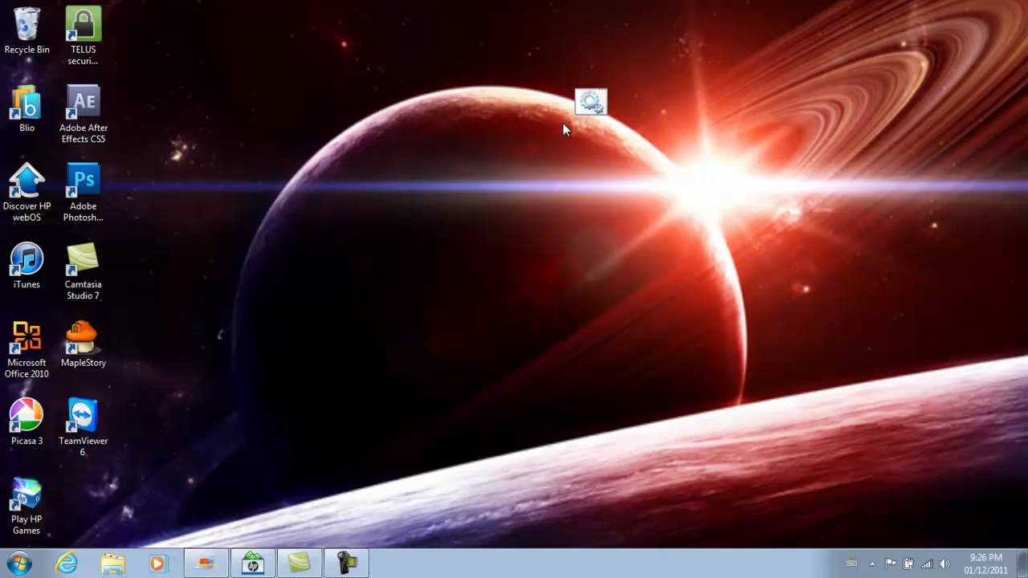
Step: Create a shortcut to the batch file and place the two icons well apart in the empty desktop area
right_click(597, 102)
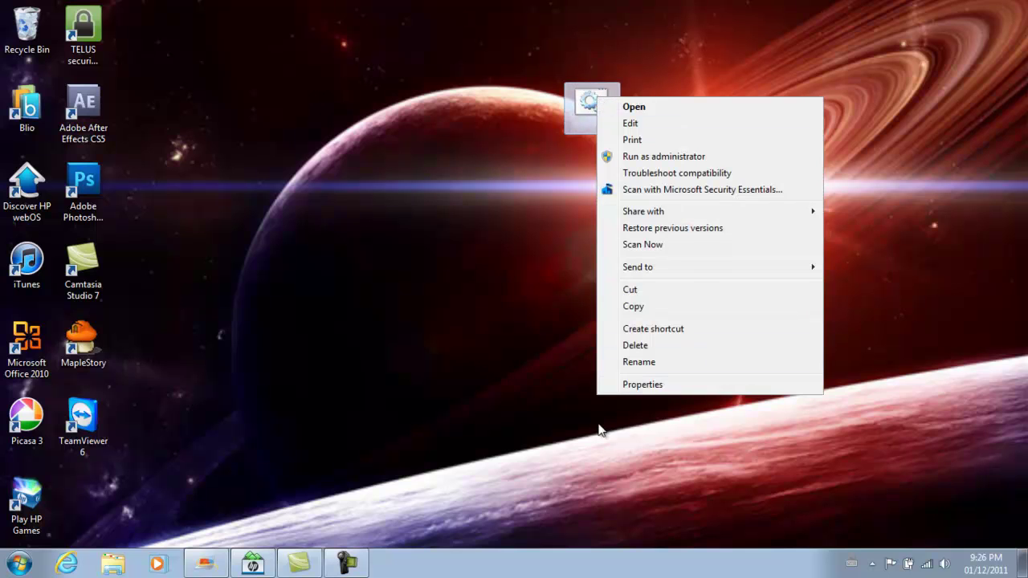
click(650, 329)
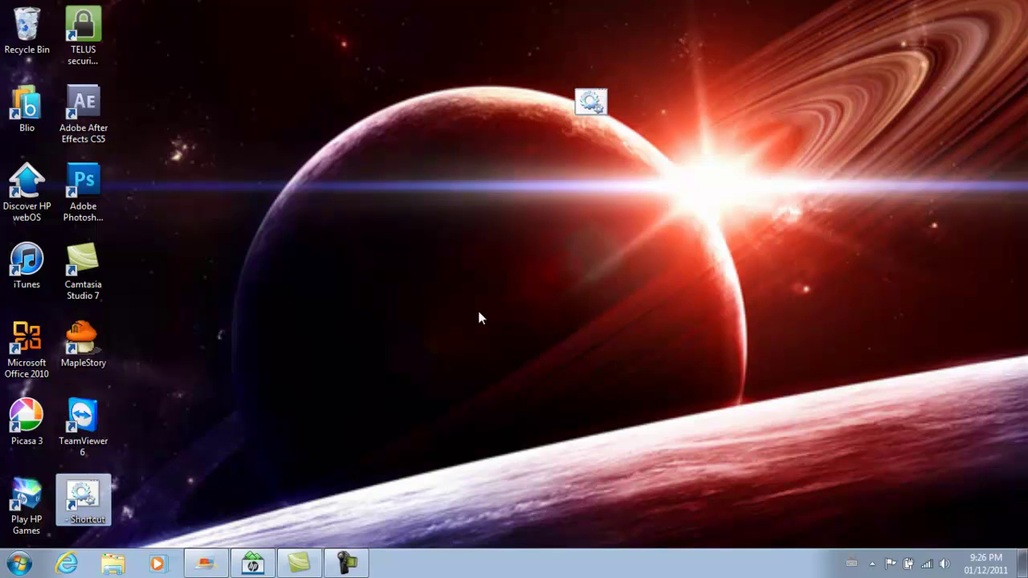
drag(82, 497, 873, 261)
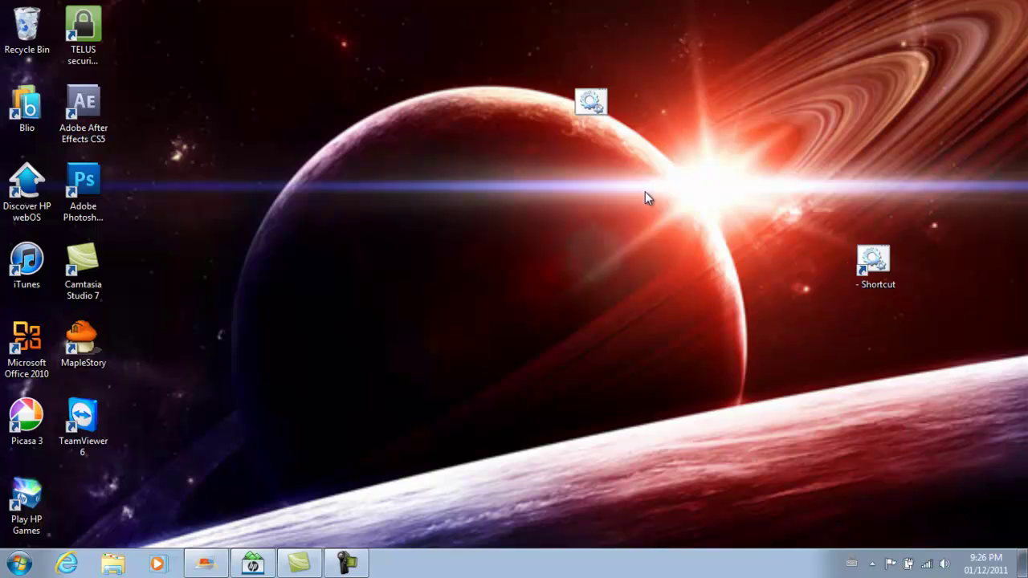
drag(590, 104, 255, 328)
click(416, 345)
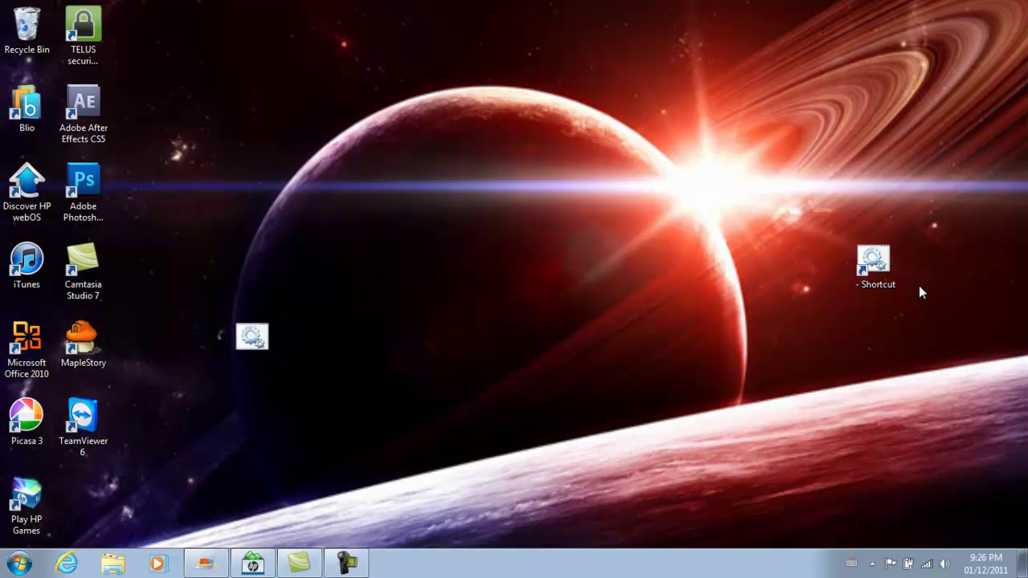
drag(876, 261, 758, 259)
Step: Change the shortcut's icon to the blue Internet Explorer "e" from the SHELL32 icon list and apply it
right_click(760, 271)
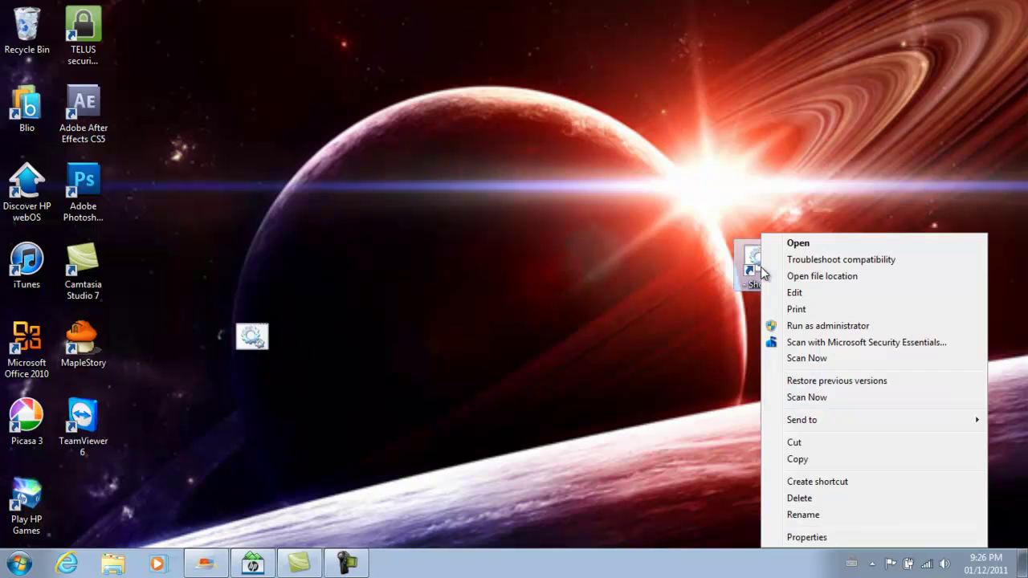
click(811, 540)
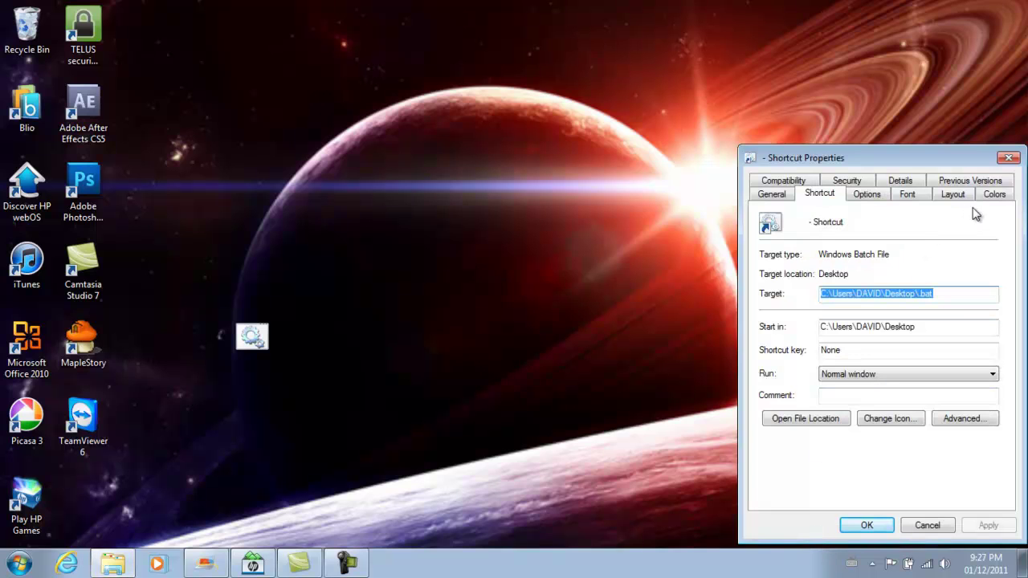
click(952, 195)
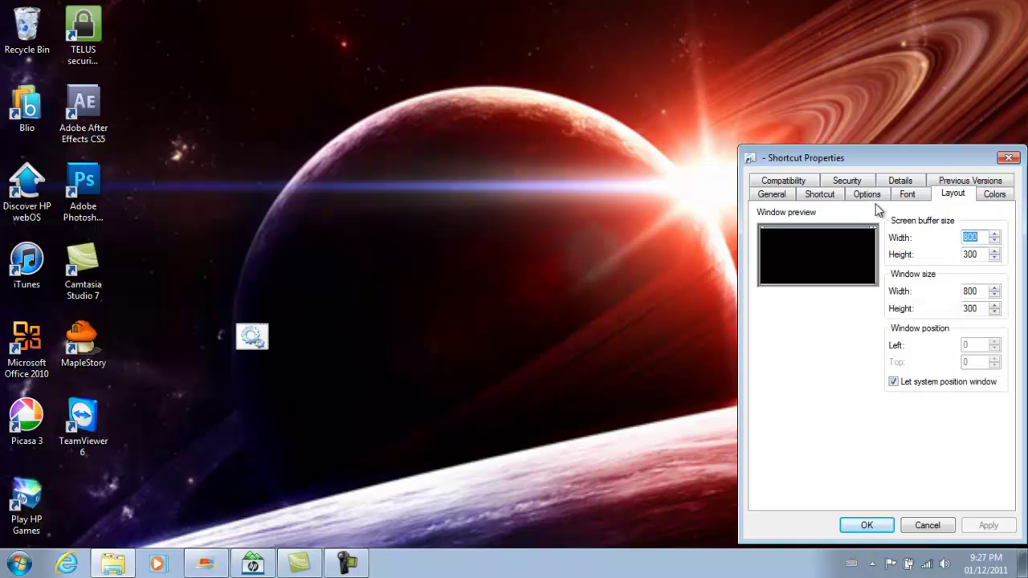
click(820, 195)
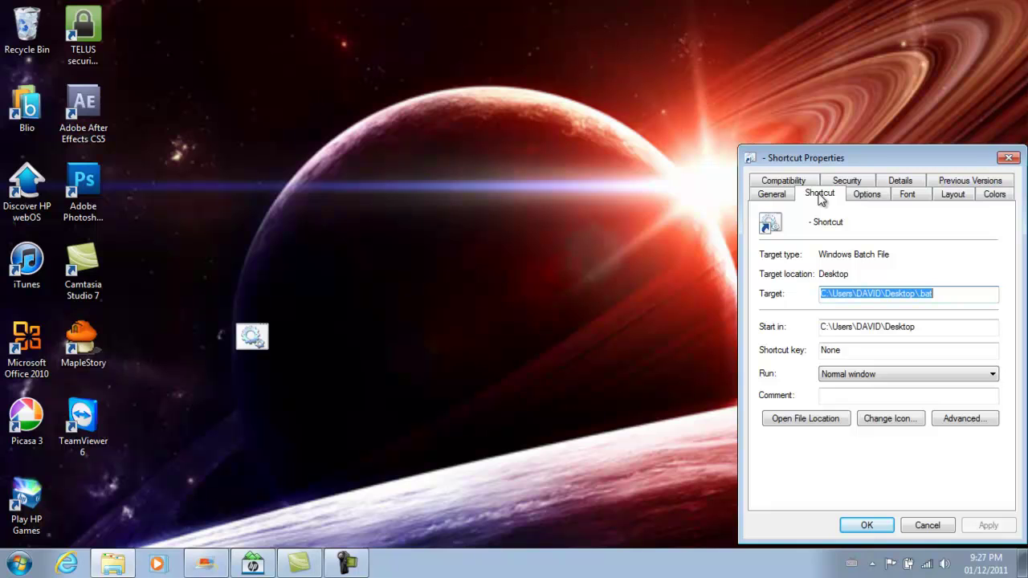
click(907, 422)
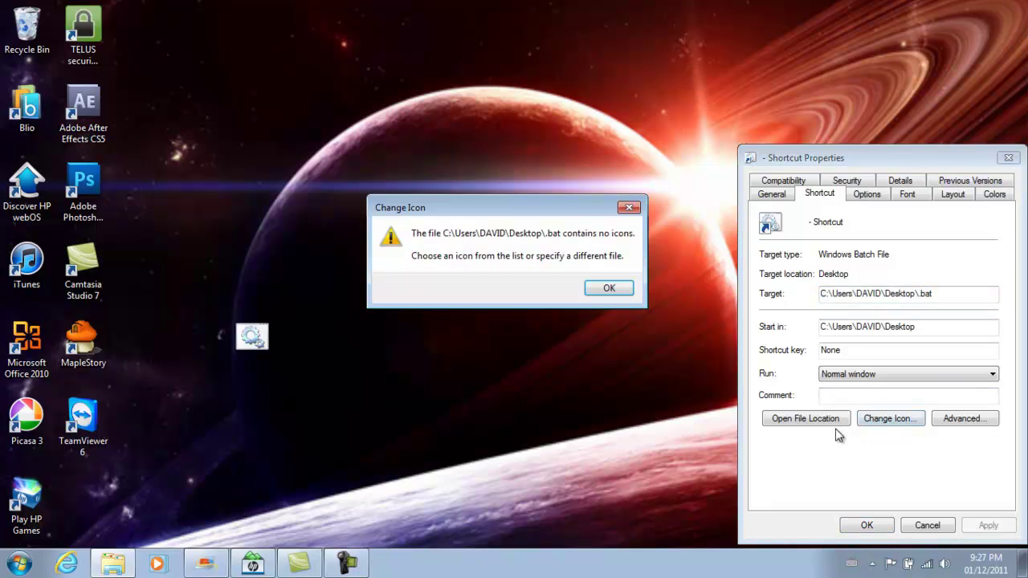
click(616, 289)
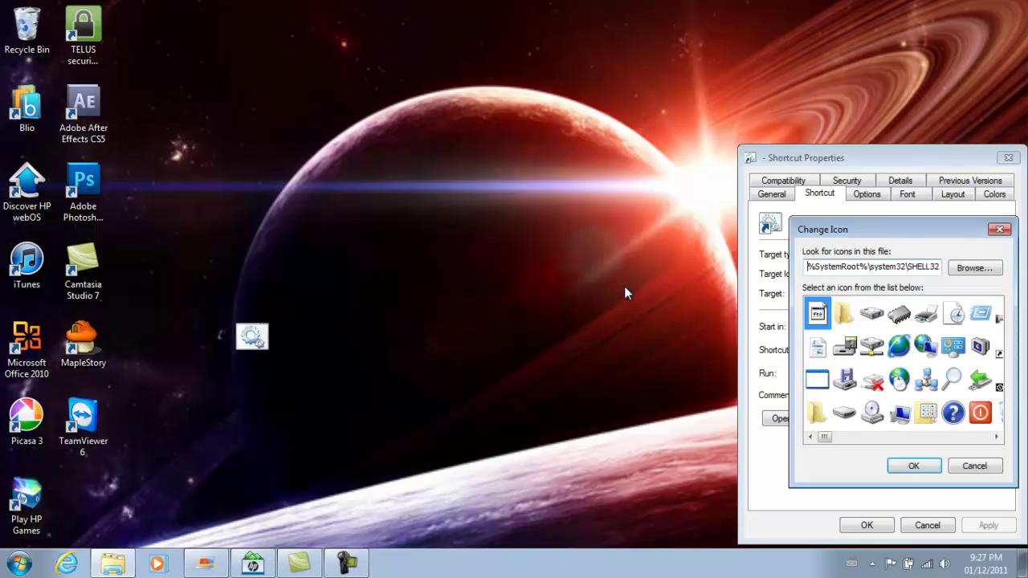
drag(896, 227, 888, 227)
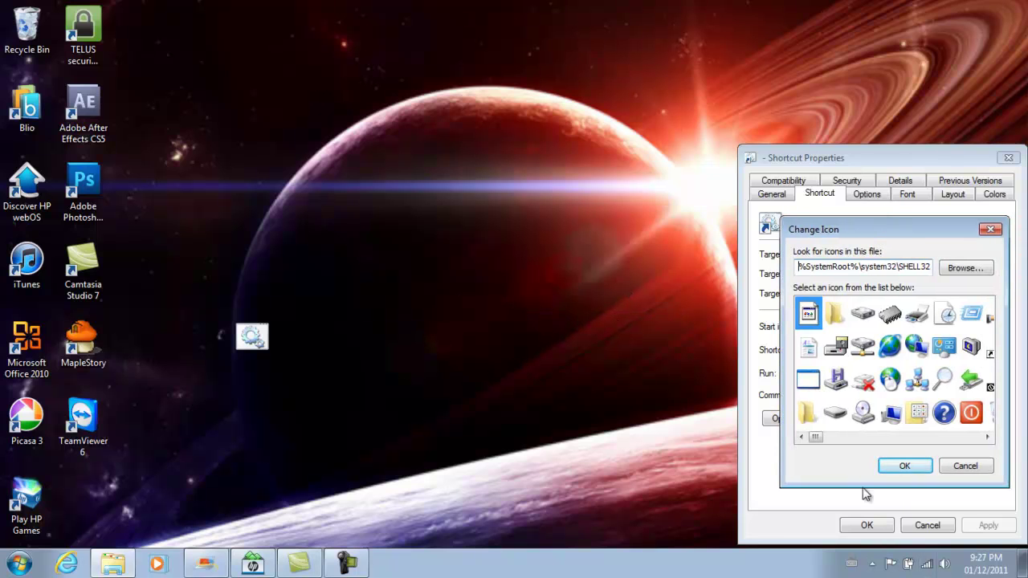
drag(816, 438, 950, 439)
click(893, 384)
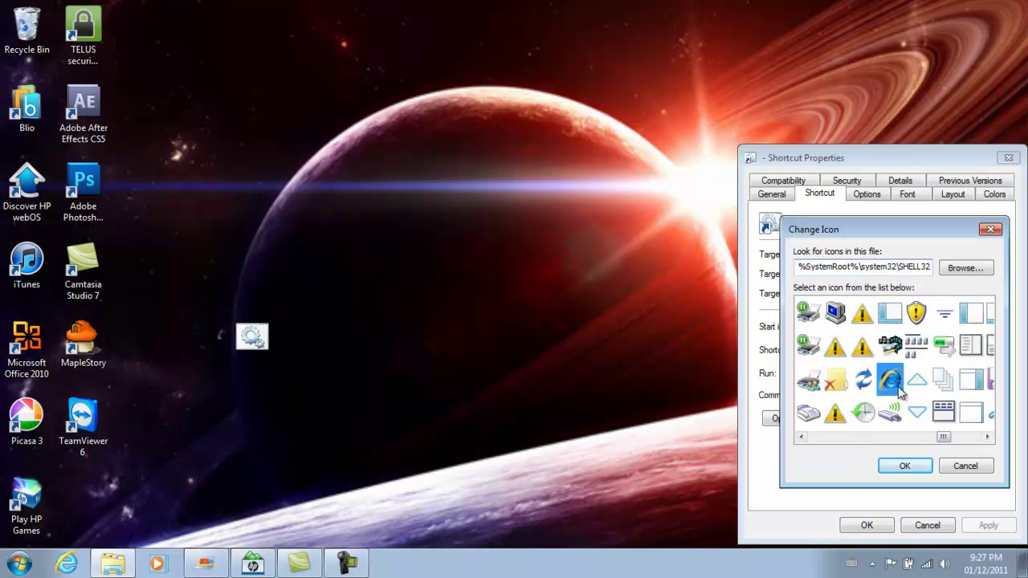
click(924, 467)
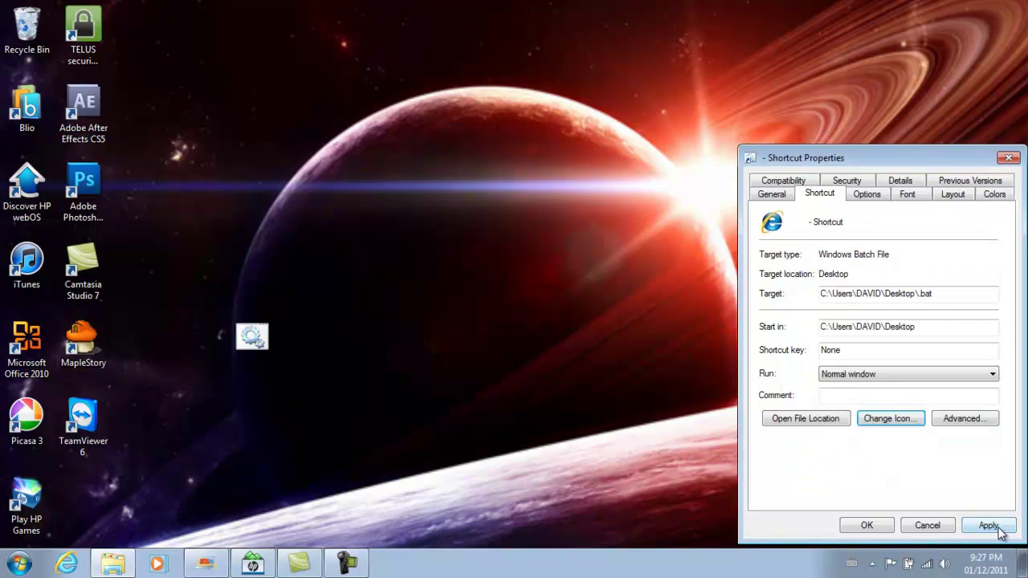
click(990, 526)
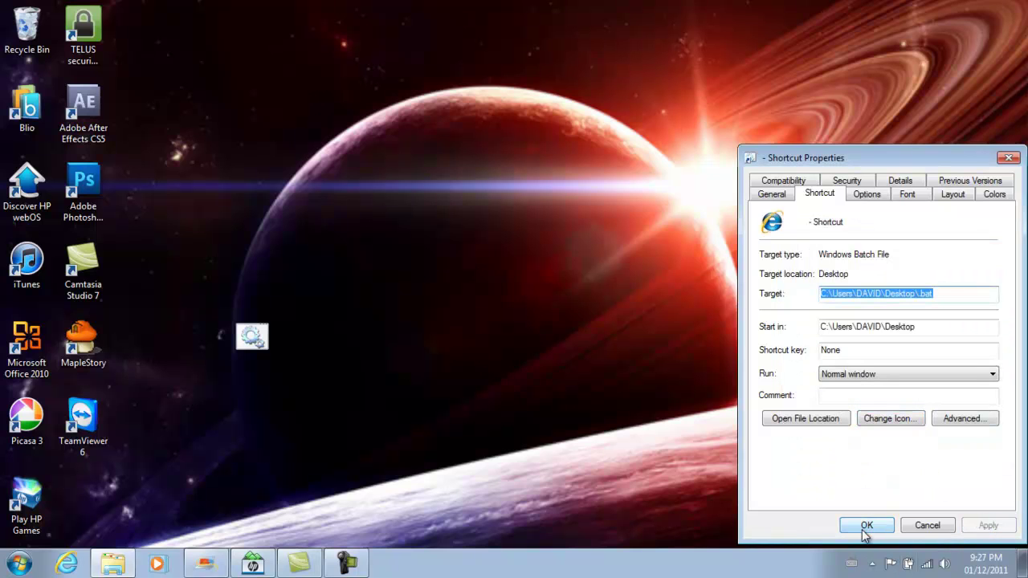
click(865, 527)
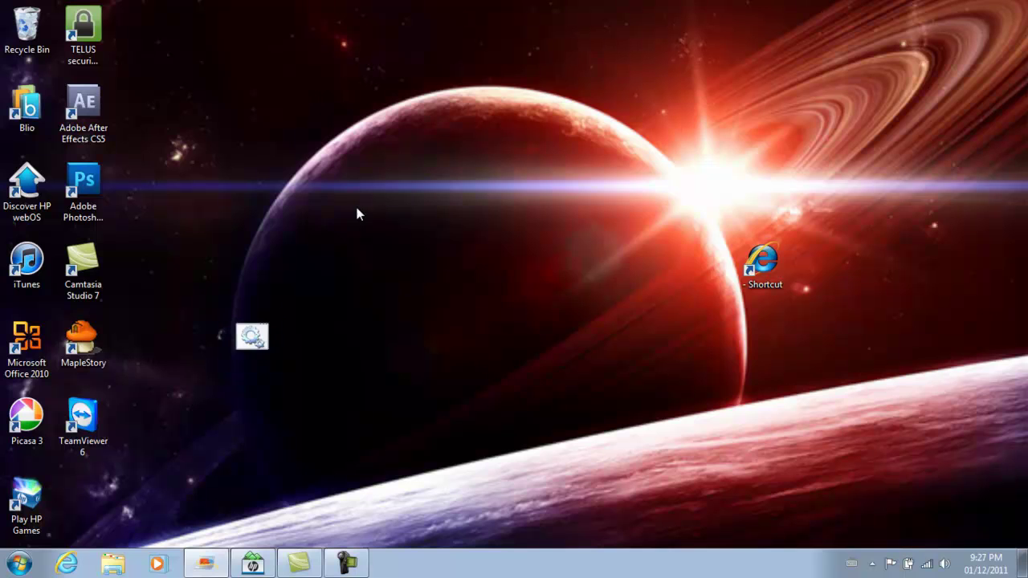
Step: Move the shortcut with the Internet Explorer icon closer to the existing columns of desktop icons
click(766, 276)
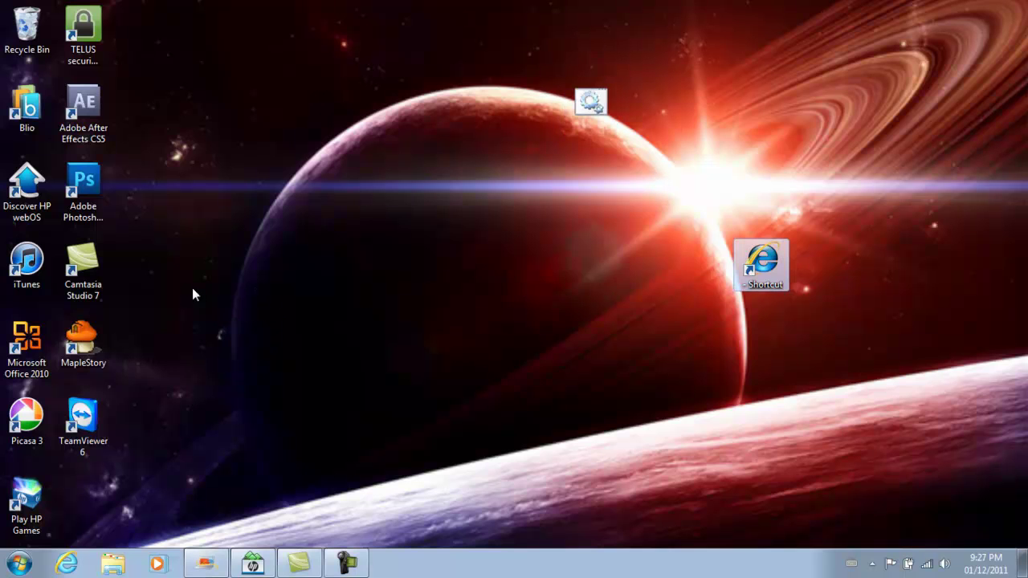
drag(336, 273, 315, 274)
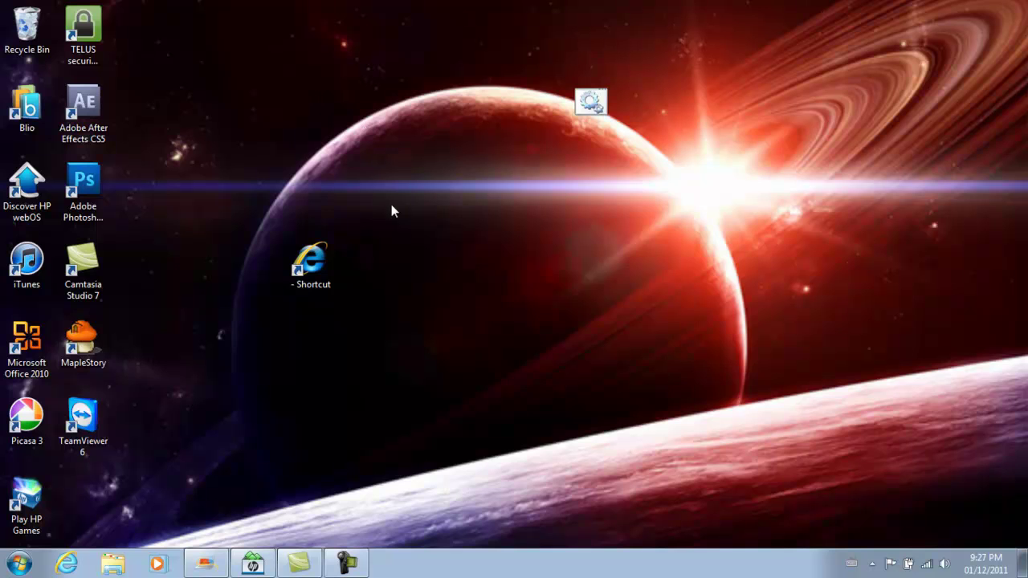
right_click(327, 280)
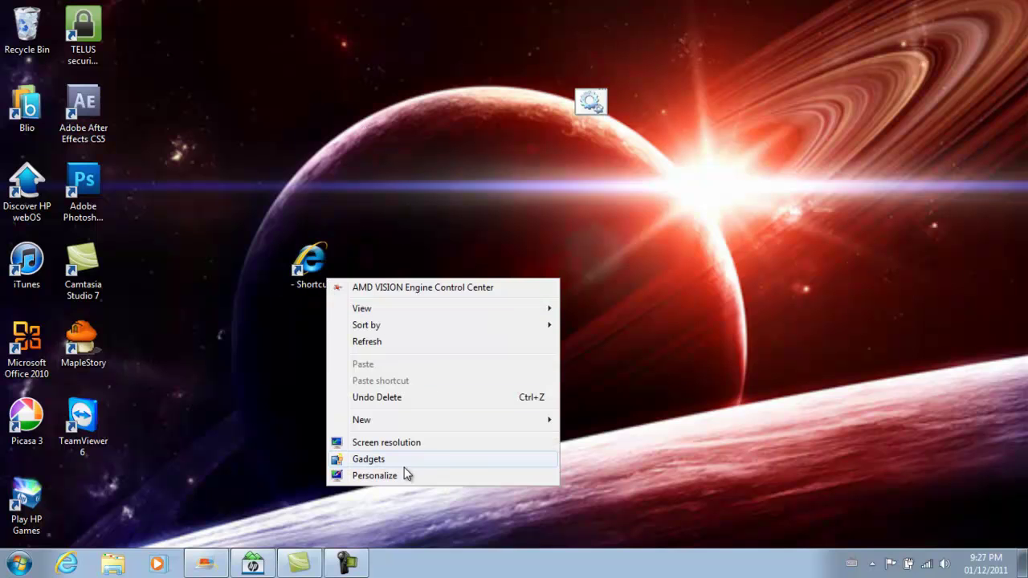
click(271, 353)
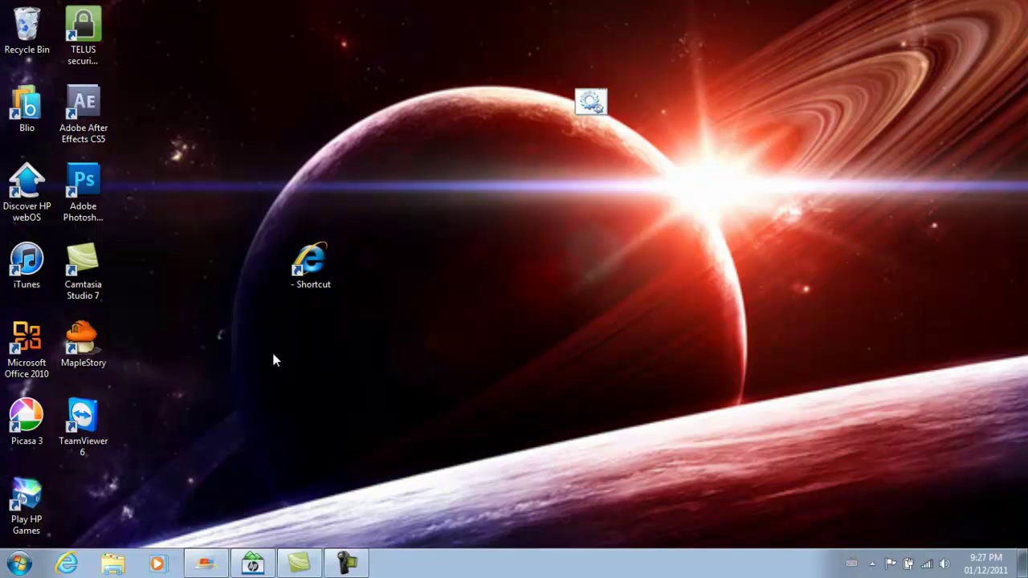
Step: Rename the shortcut as Internet Explorer and place it below TeamViewer 6 in the desktop icon column
right_click(300, 262)
click(374, 513)
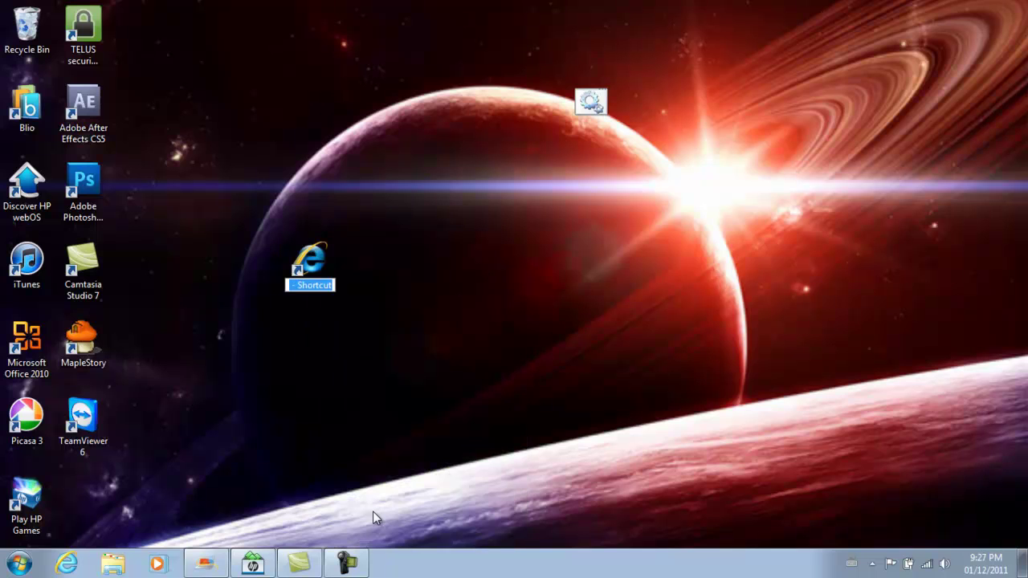
key(BackSpace)
text(Inte)
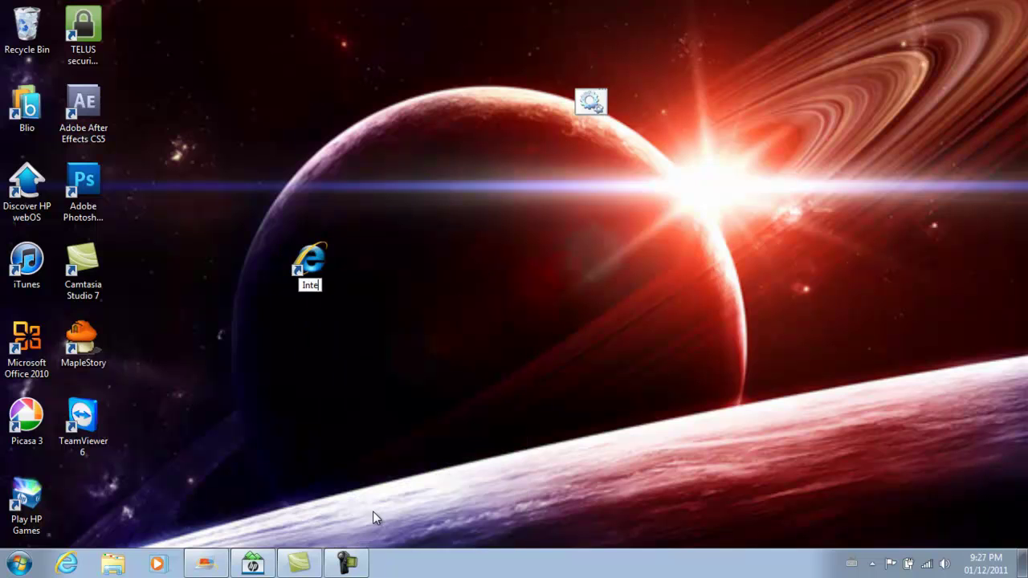
text(rnet Explre)
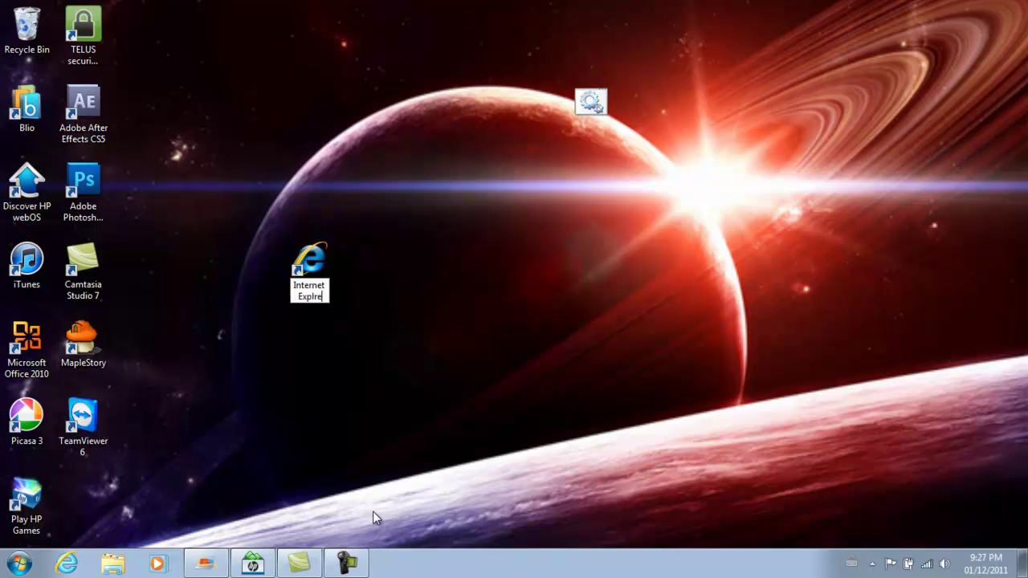
text(r)
key(BackSpace)
key(BackSpace)
key(BackSpace)
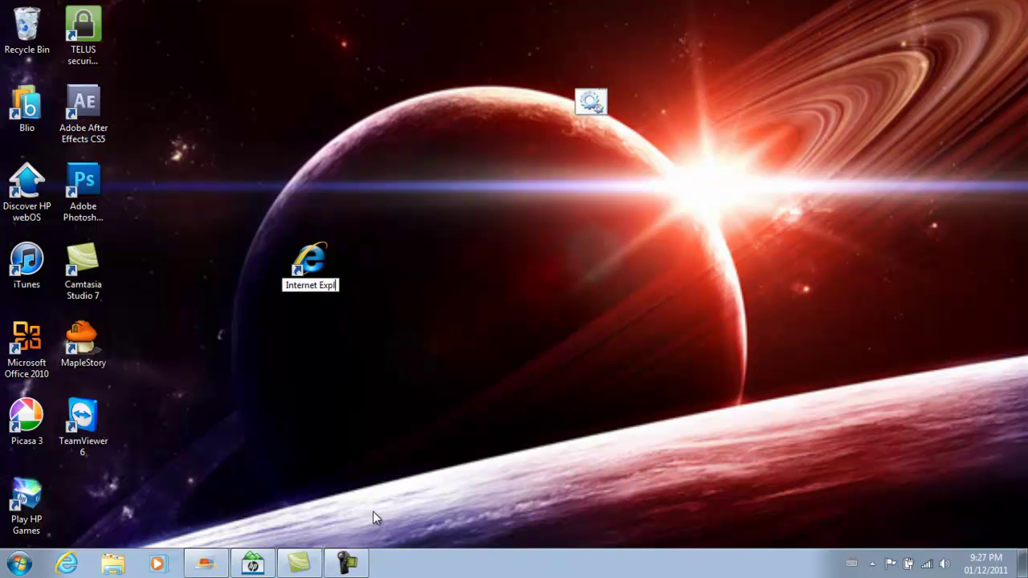
text(orer)
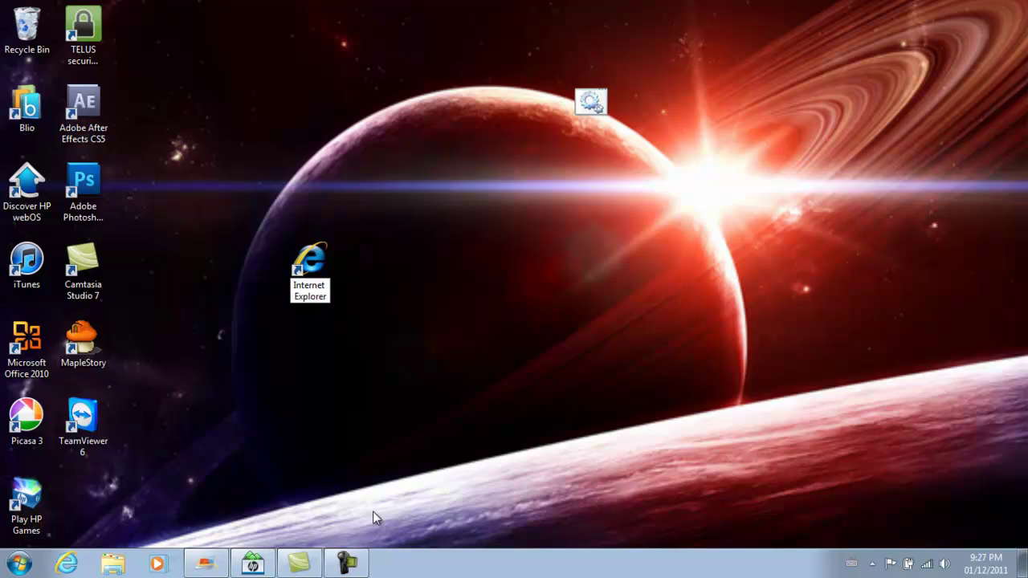
key(Return)
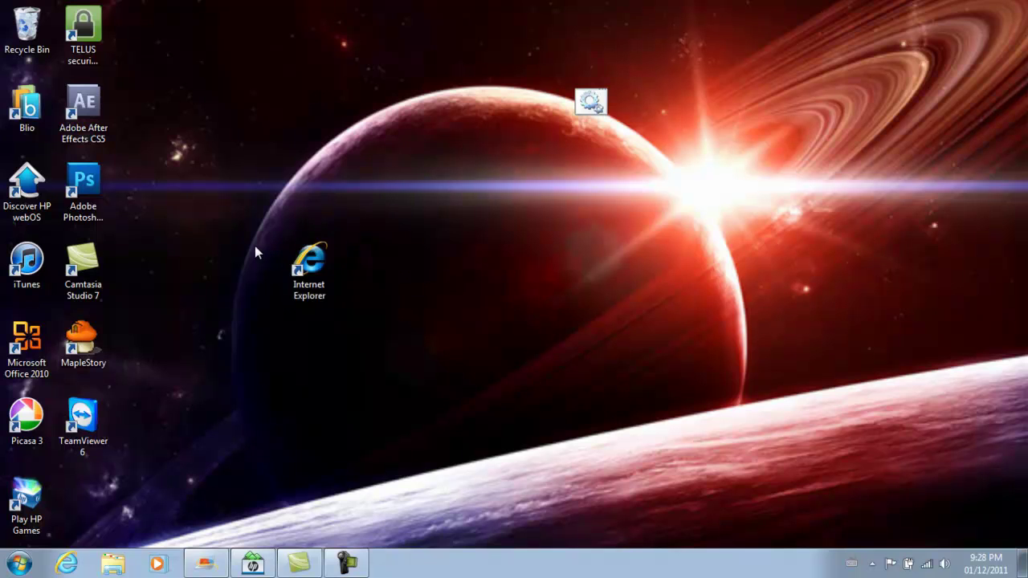
drag(324, 278, 111, 502)
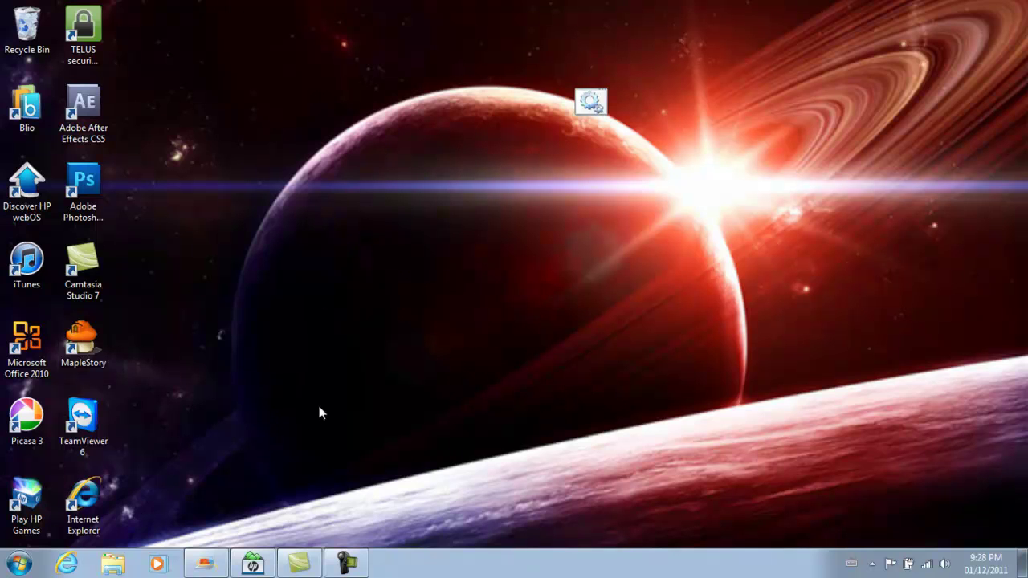
Step: Move the original batch file from the desktop into the Documents library and close the library window
drag(596, 111, 302, 265)
click(42, 564)
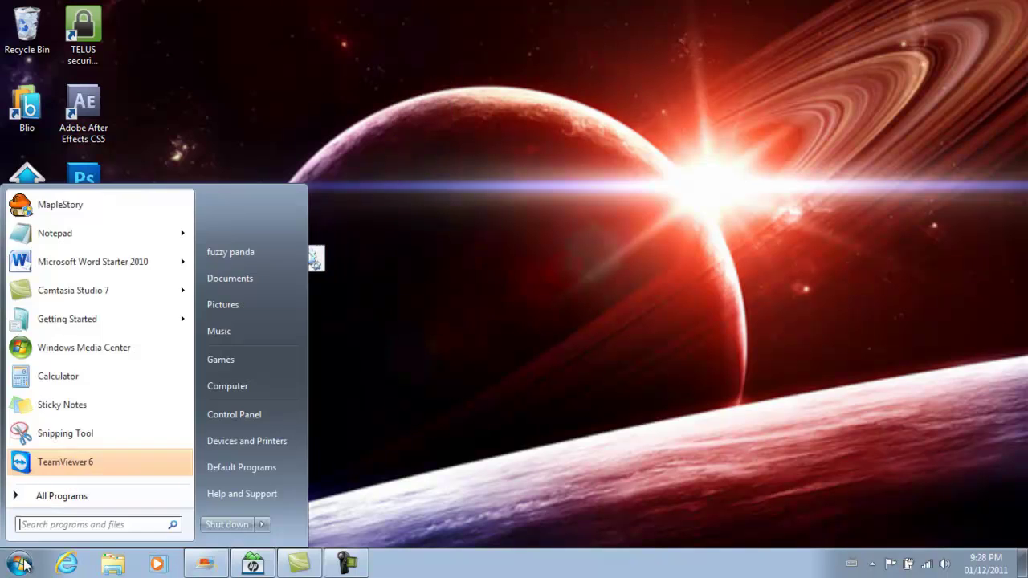
click(256, 283)
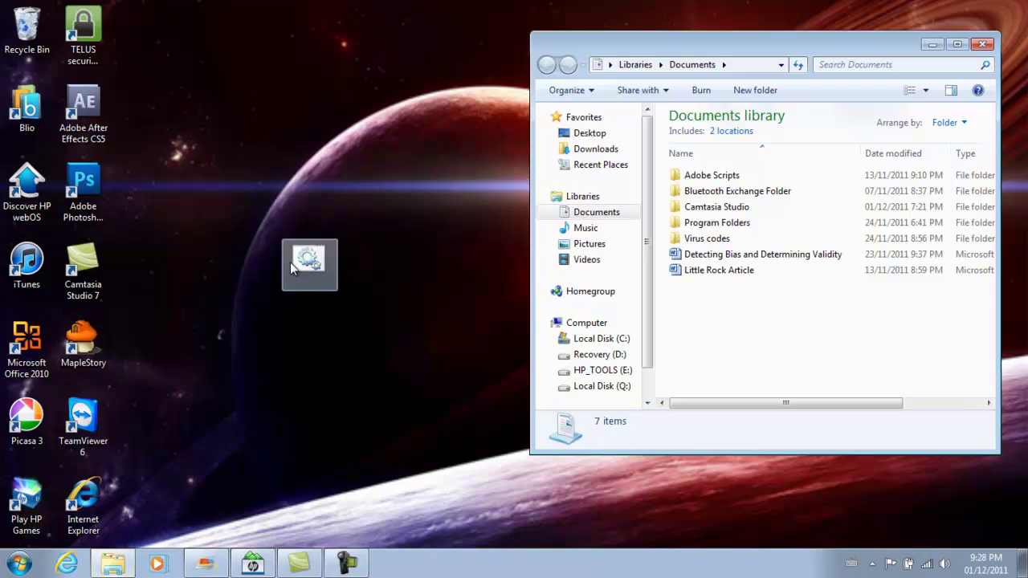
drag(305, 262, 746, 305)
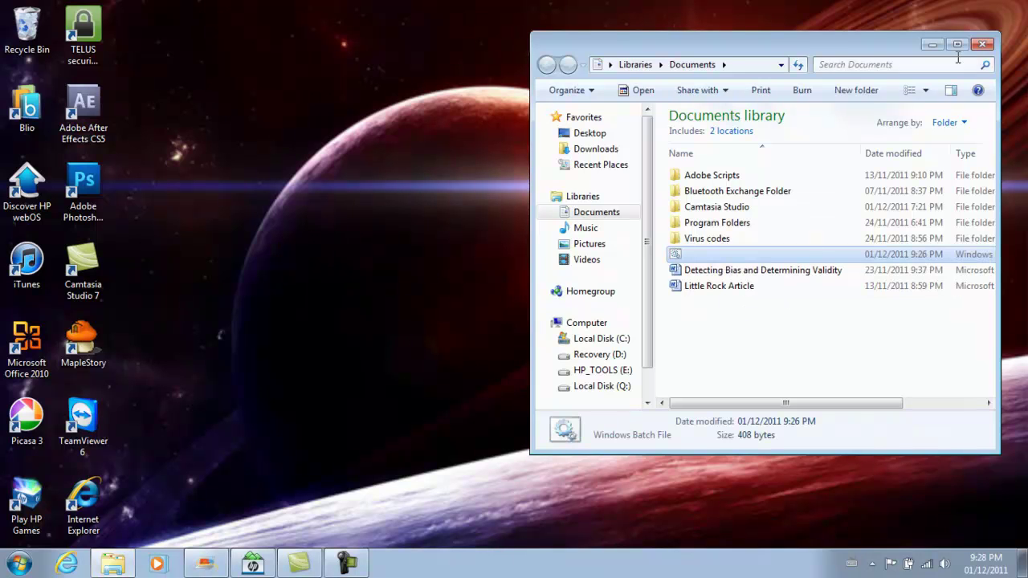
click(983, 44)
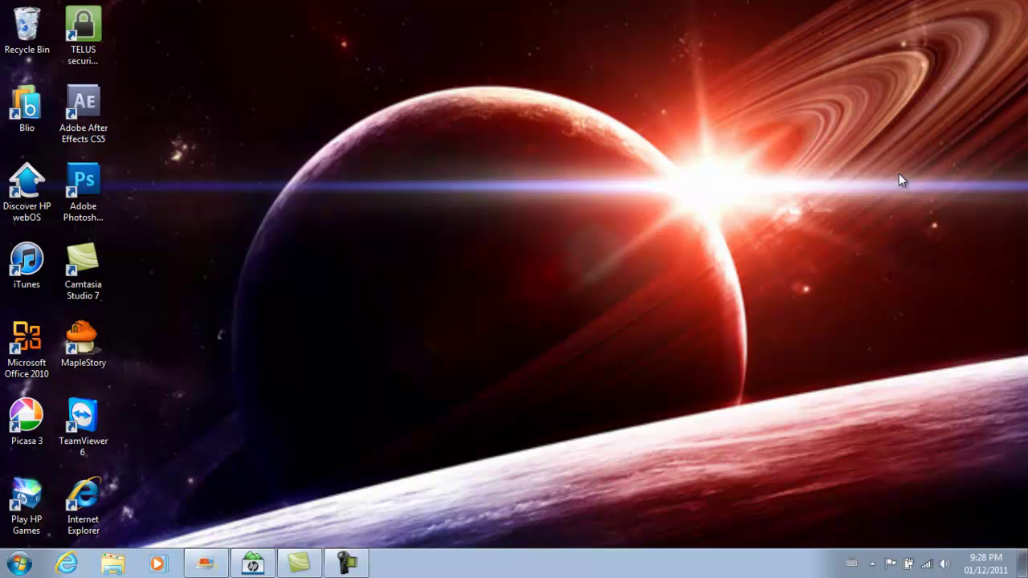
Step: Test the disguised Internet Explorer shortcut by running it, continuing through both fake virus pauses and dismissing the log-off warning
double_click(83, 521)
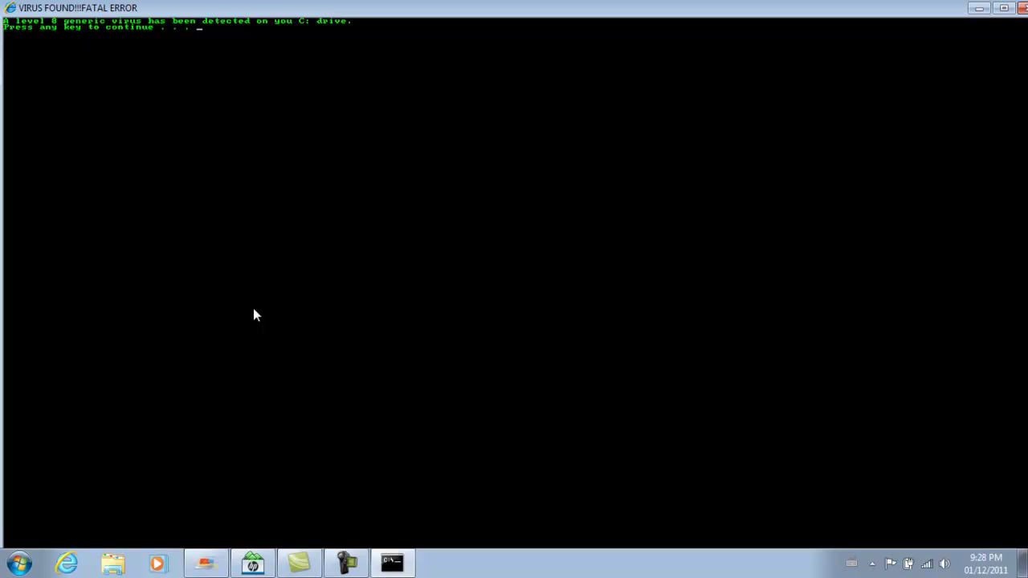
key(Return)
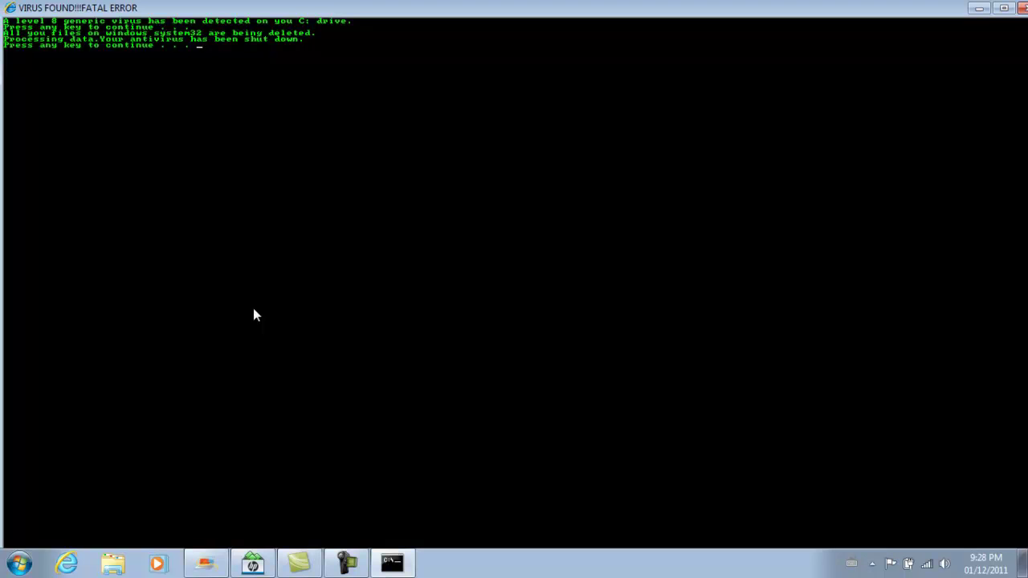
key(Return)
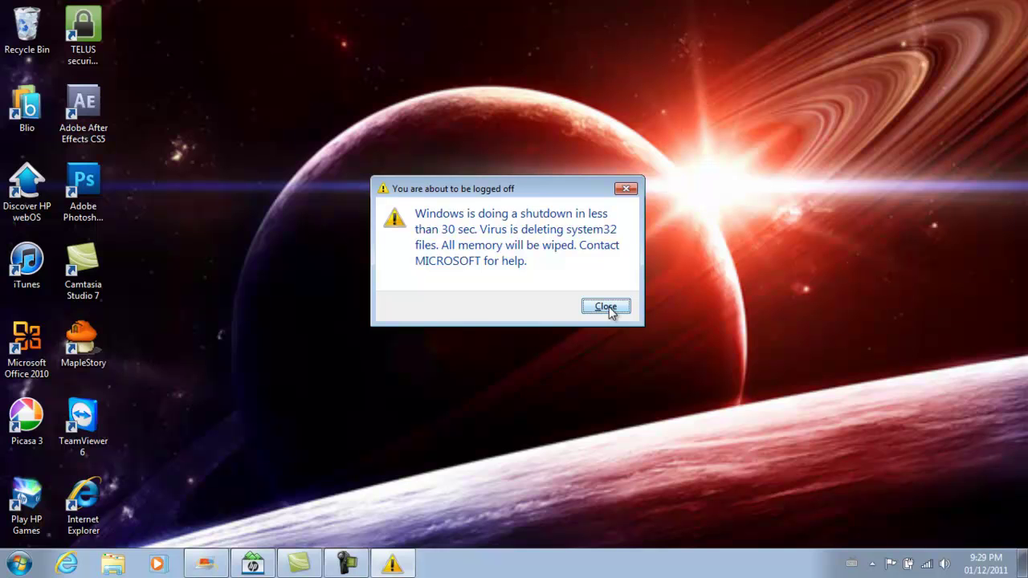
click(626, 190)
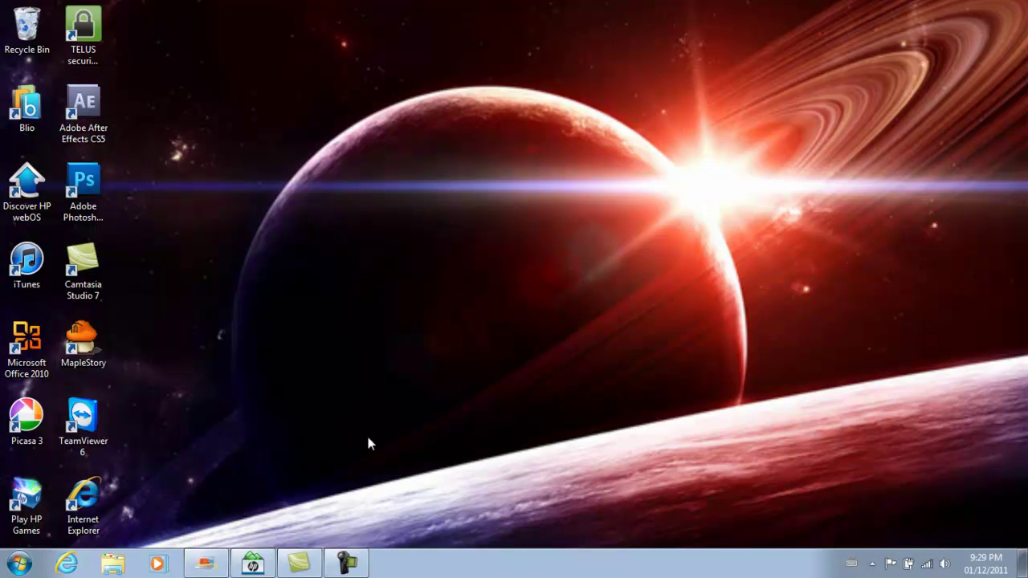